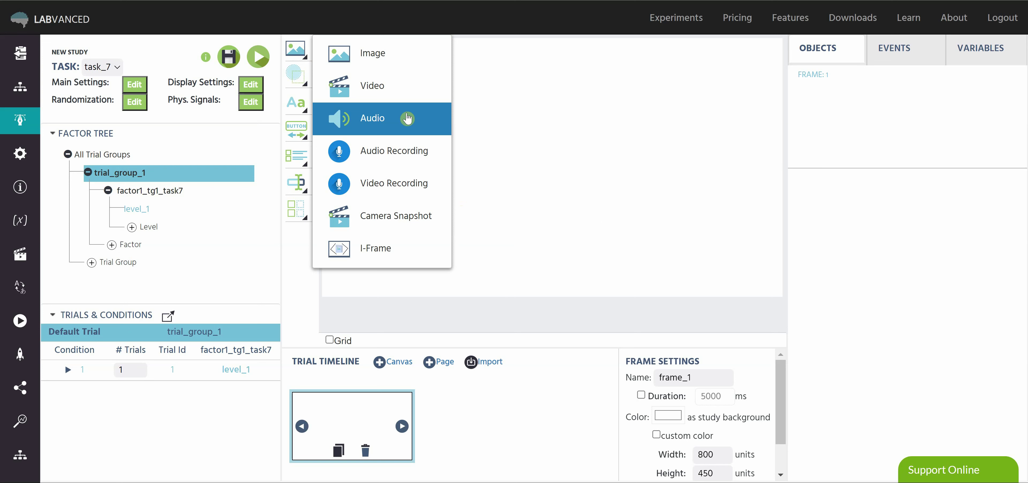
# Step: Add an Audio object to the frame's canvas
pyautogui.click(407, 118)
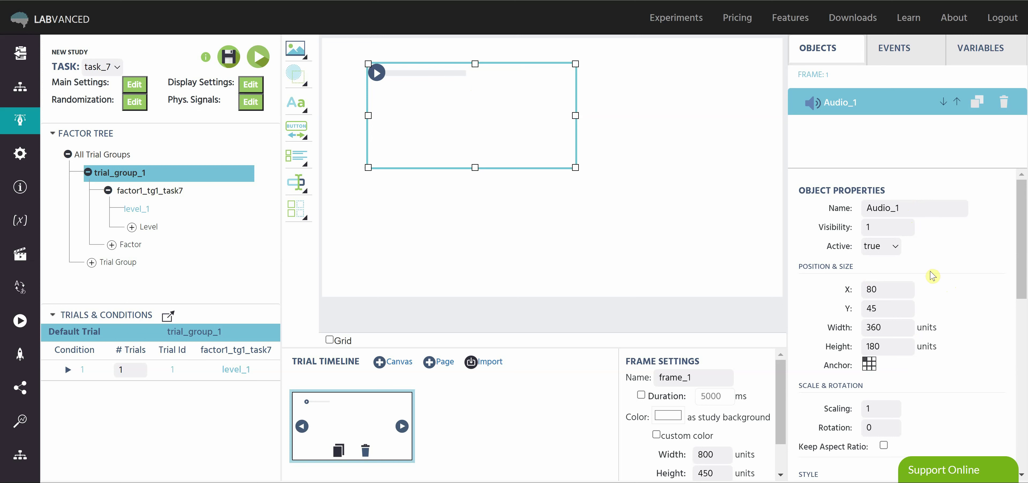
pyautogui.scroll(-10, 961, 268)
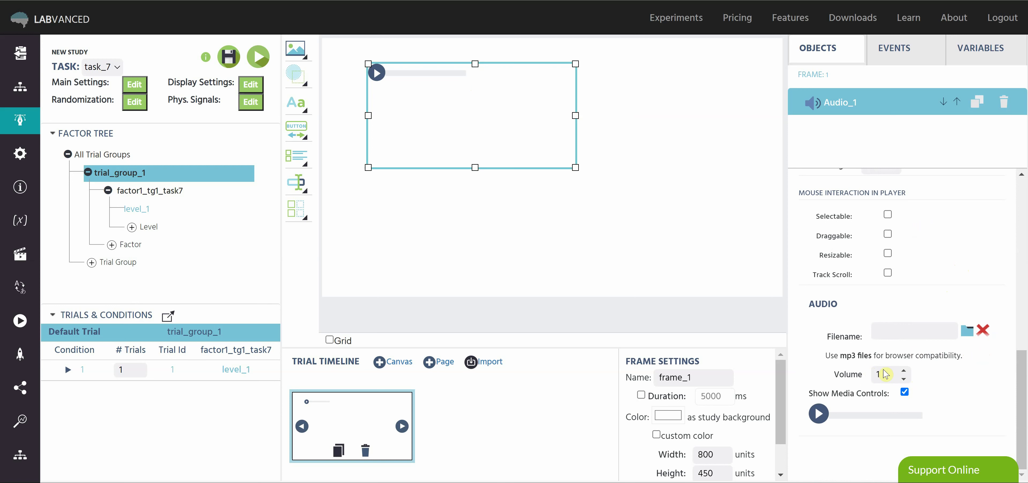
pyautogui.click(907, 371)
pyautogui.click(942, 368)
pyautogui.click(904, 393)
pyautogui.click(904, 392)
# Step: Assign the file skyisblue.mp3 to the audio object and hide its media controls
pyautogui.click(967, 334)
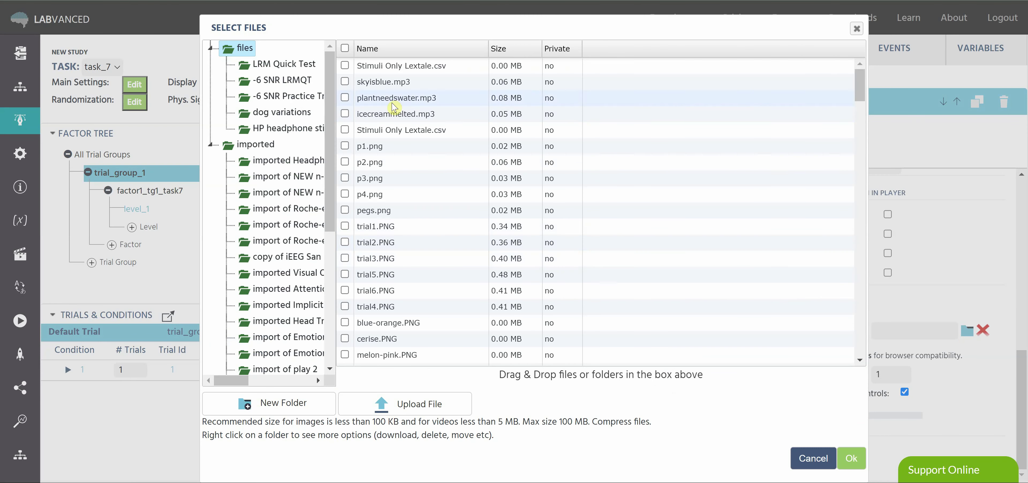
pyautogui.click(345, 82)
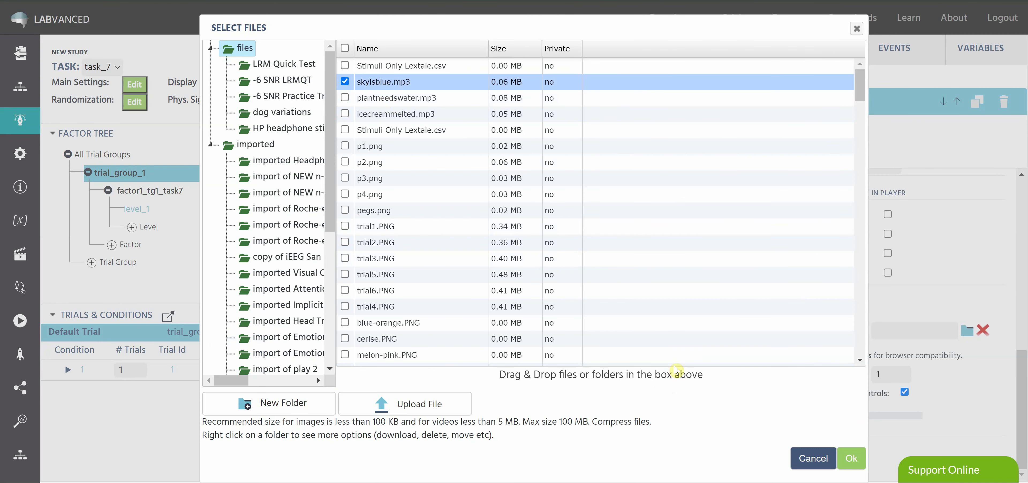
pyautogui.click(851, 458)
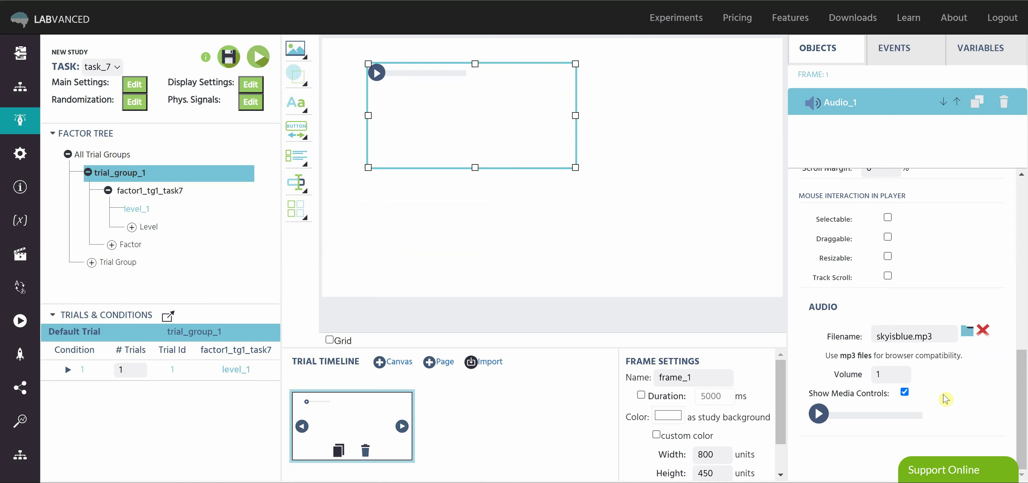
pyautogui.click(905, 393)
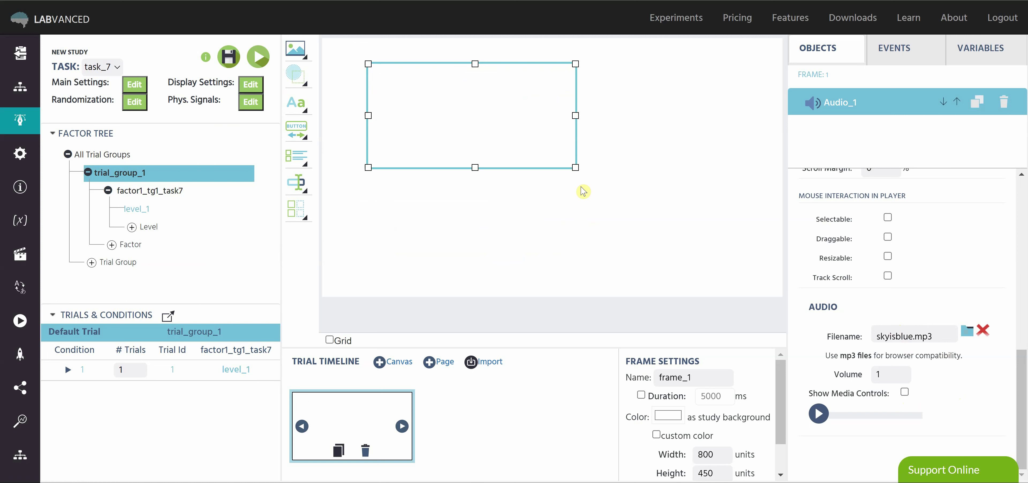
pyautogui.click(609, 198)
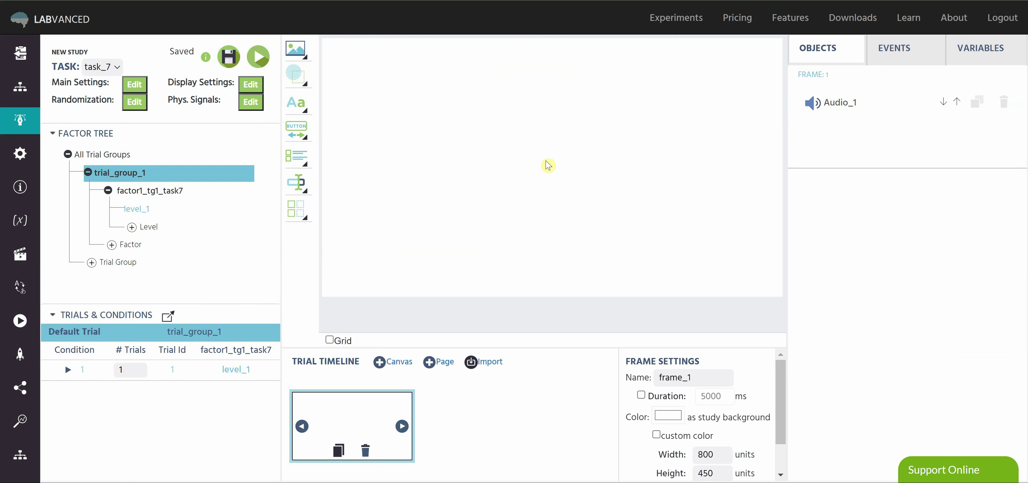
# Step: Create a frame event for this frame only and name it "play audio"
pyautogui.click(896, 62)
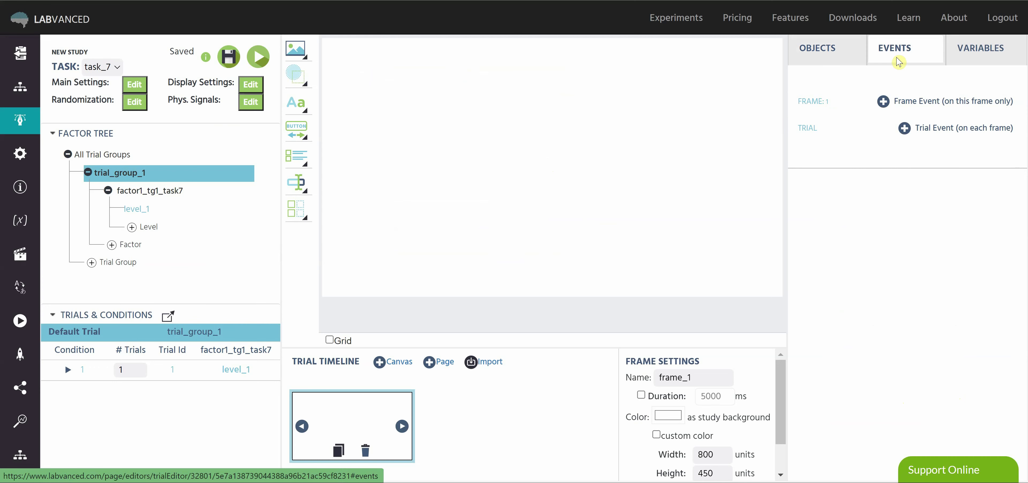
pyautogui.click(882, 102)
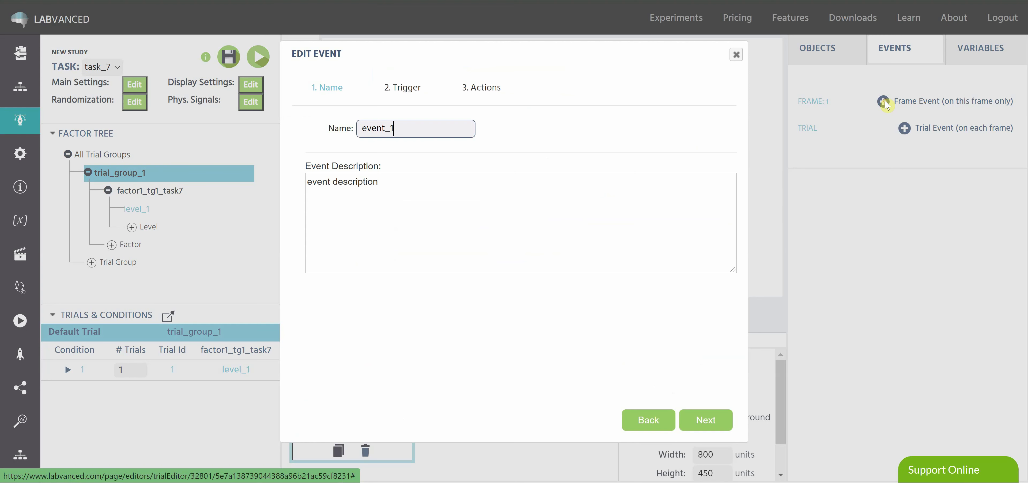
pyautogui.press('BackSpace')
pyautogui.press('BackSpace')
pyautogui.press('BackSpace')
pyautogui.press('BackSpace')
pyautogui.press('BackSpace')
pyautogui.press('BackSpace')
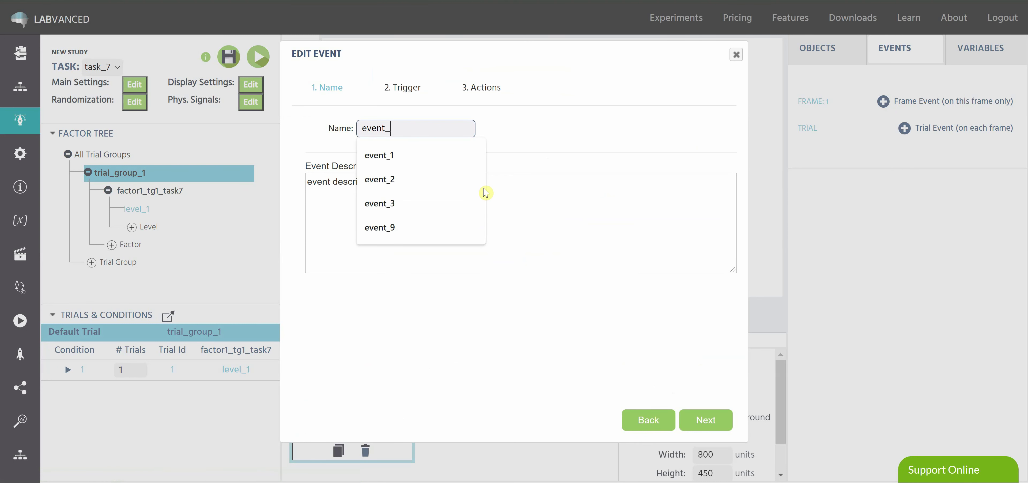
pyautogui.write('play audio')
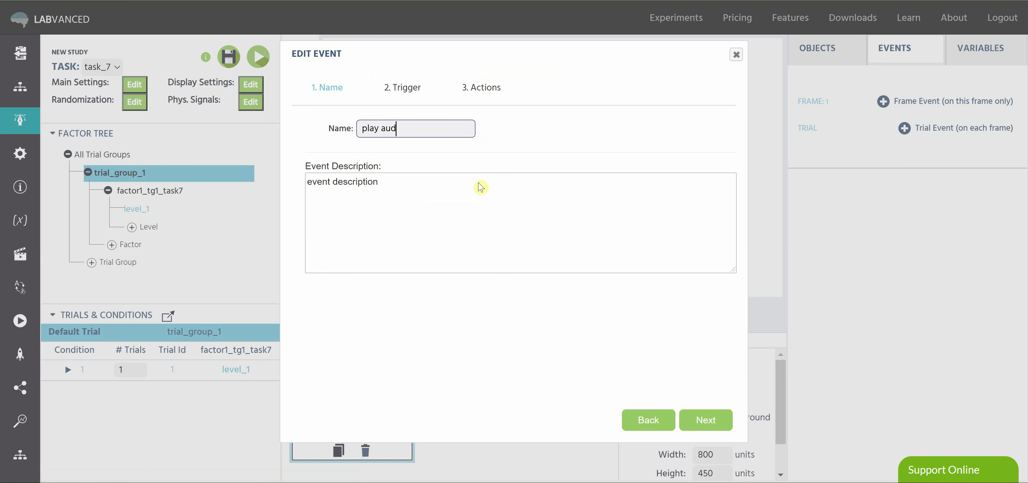
pyautogui.click(704, 419)
# Step: Set the play audio event's trigger to Frame Start
pyautogui.click(382, 130)
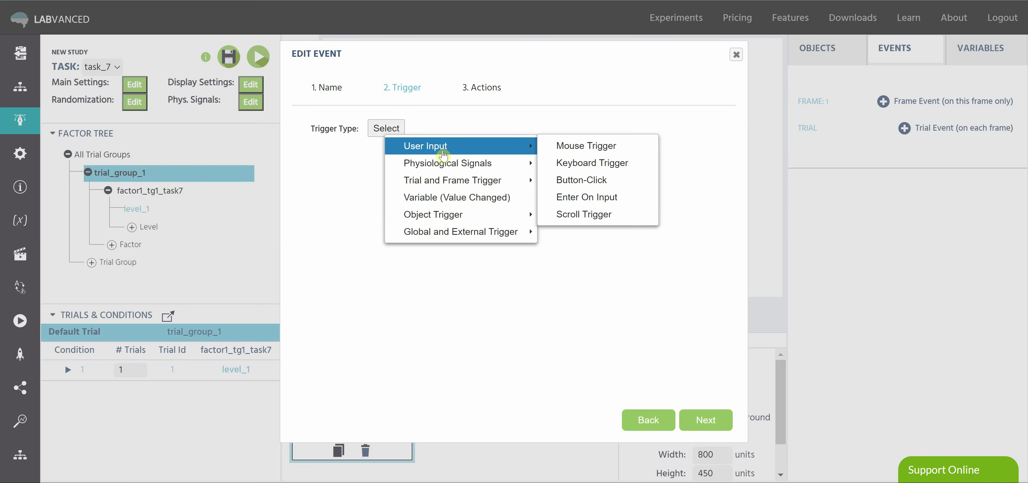
pyautogui.moveTo(512, 190)
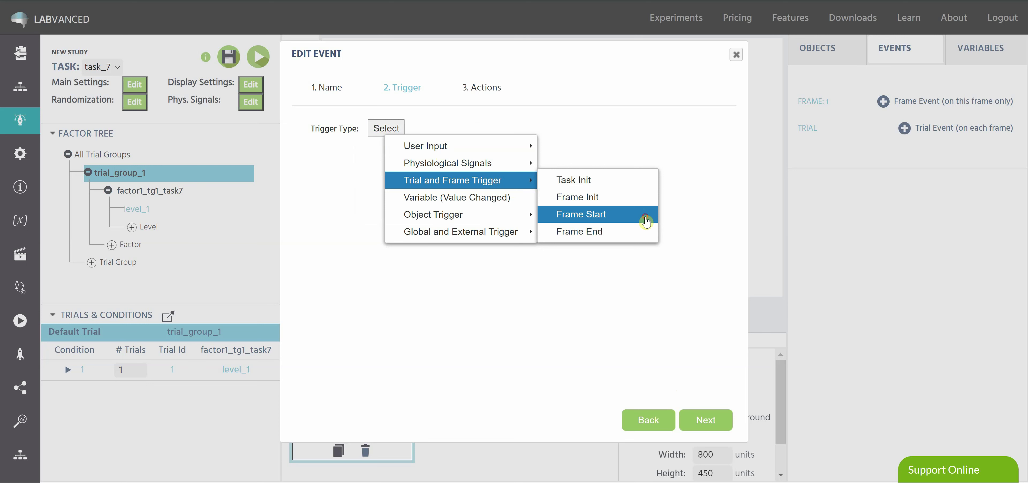
pyautogui.click(645, 221)
pyautogui.click(702, 420)
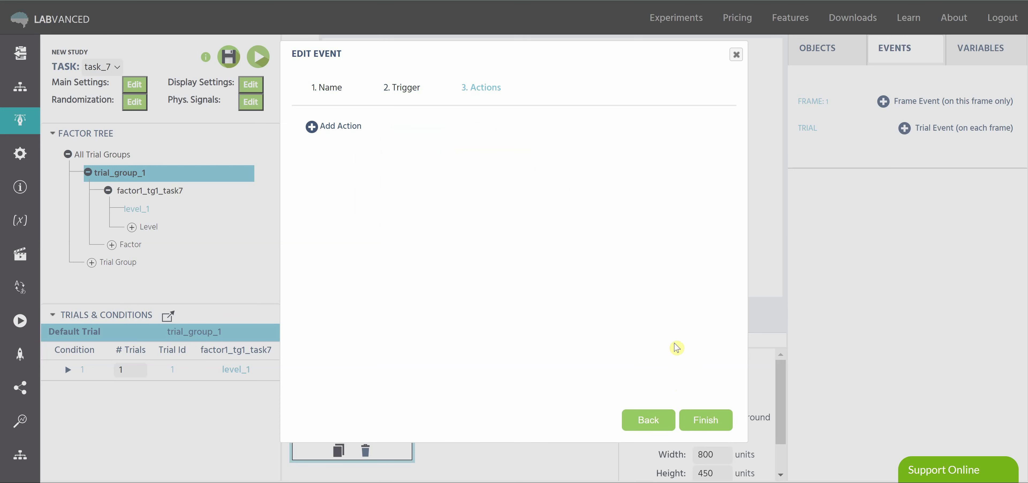
# Step: Add a Delayed Actions (Time Callback) control action to the play audio event
pyautogui.click(358, 128)
pyautogui.moveTo(446, 229)
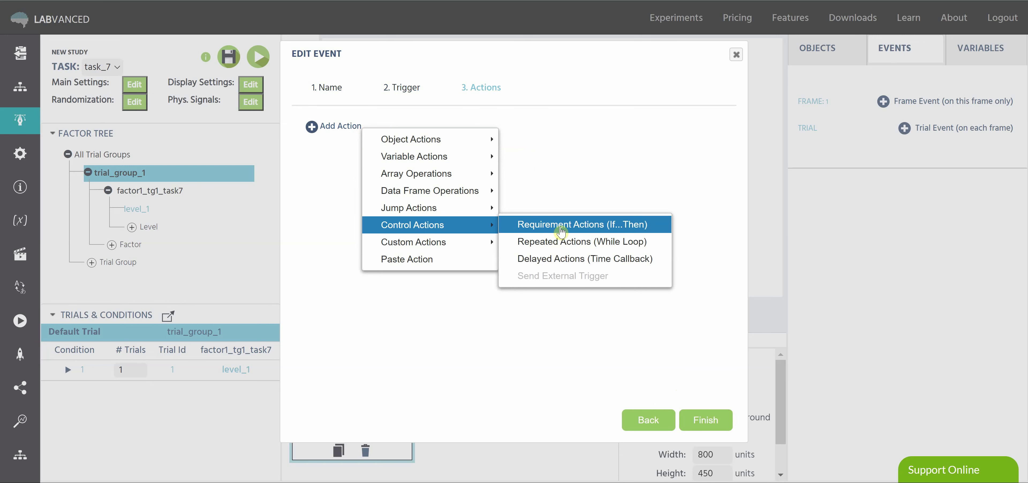
pyautogui.click(573, 261)
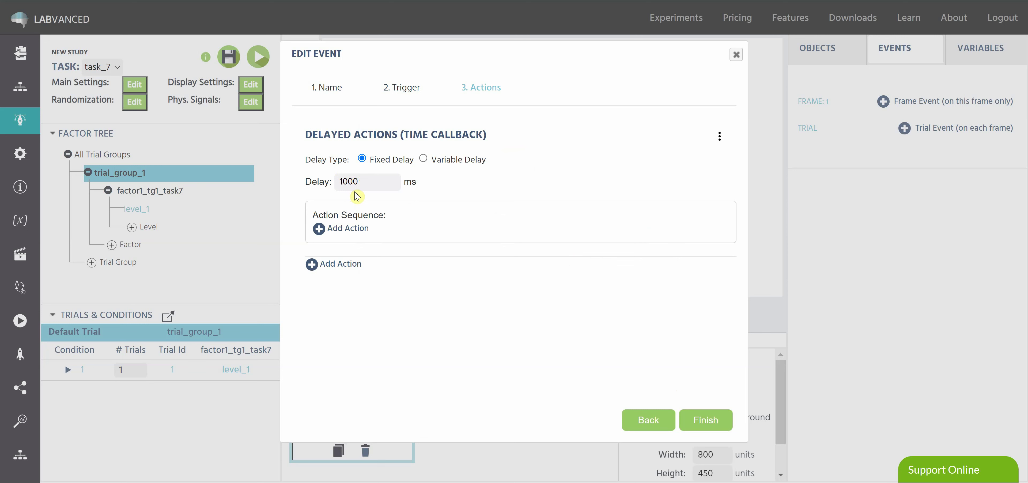
# Step: Add a Control Audio/Video Obj action targeting Audio_1 inside the delayed action sequence, and finish the event
pyautogui.click(351, 227)
pyautogui.moveTo(470, 242)
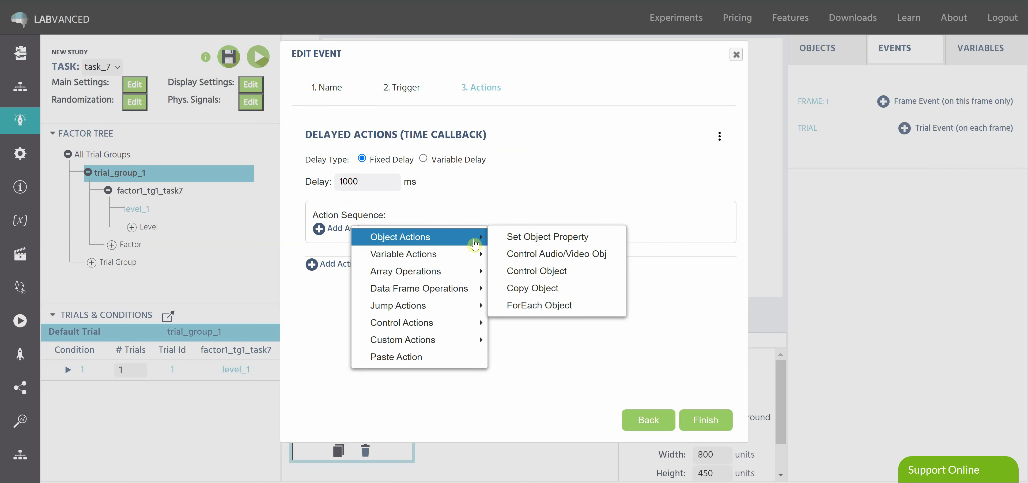
pyautogui.click(598, 259)
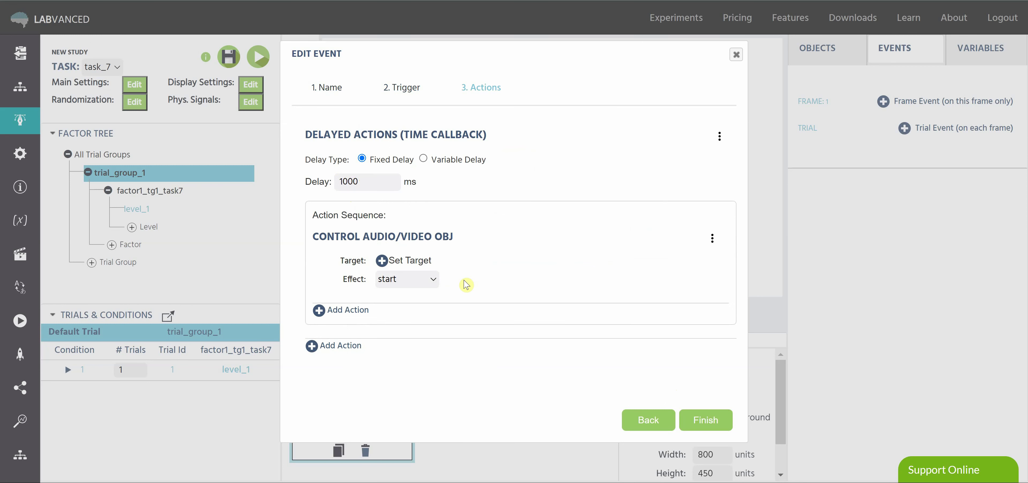
pyautogui.click(382, 260)
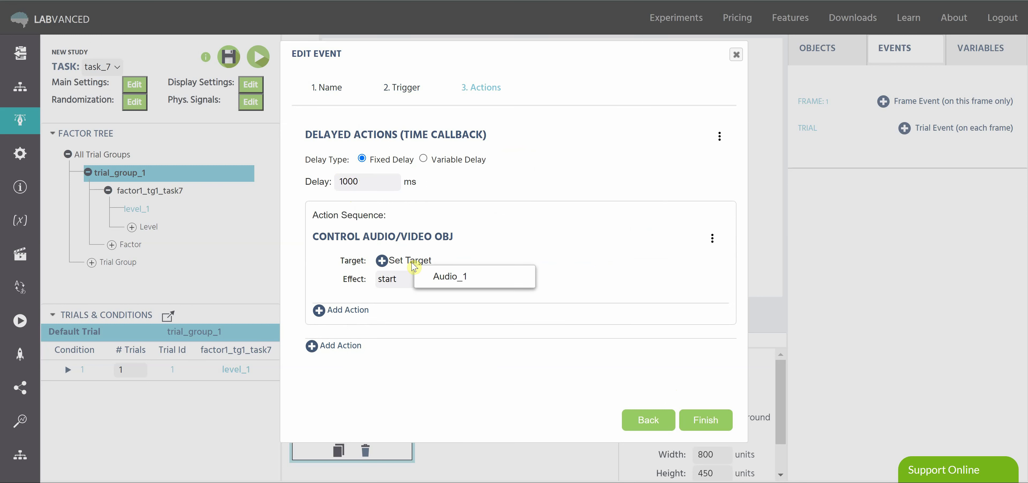
pyautogui.click(487, 278)
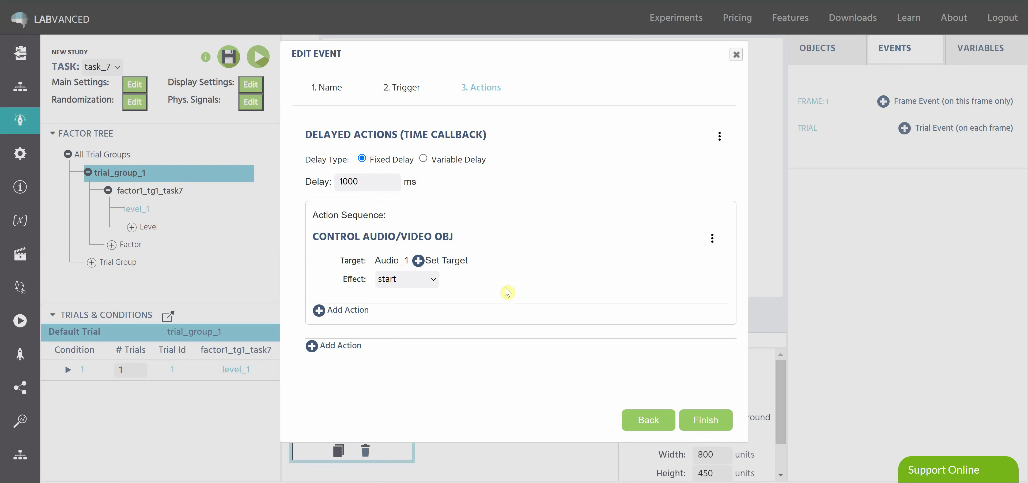
pyautogui.click(721, 417)
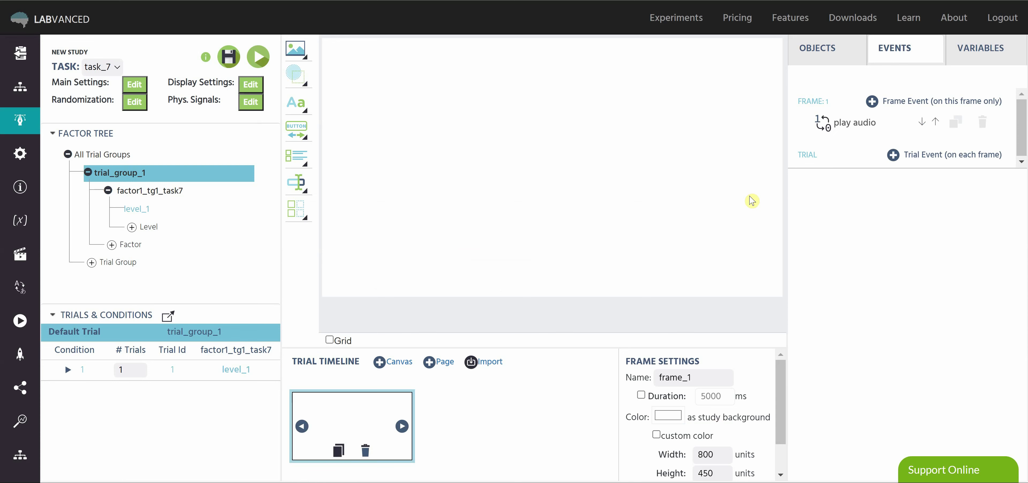
# Step: Create a second frame event for this frame and name it "end study"
pyautogui.click(869, 105)
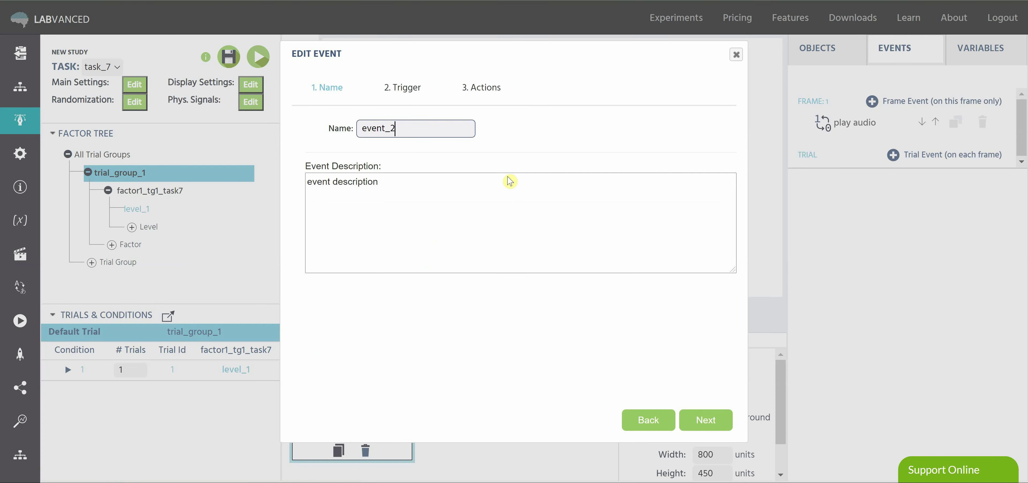
pyautogui.press('BackSpace')
pyautogui.press('BackSpace')
pyautogui.press('BackSpace')
pyautogui.press('BackSpace')
pyautogui.press('BackSpace')
pyautogui.press('BackSpace')
pyautogui.press('BackSpace')
pyautogui.write('end study')
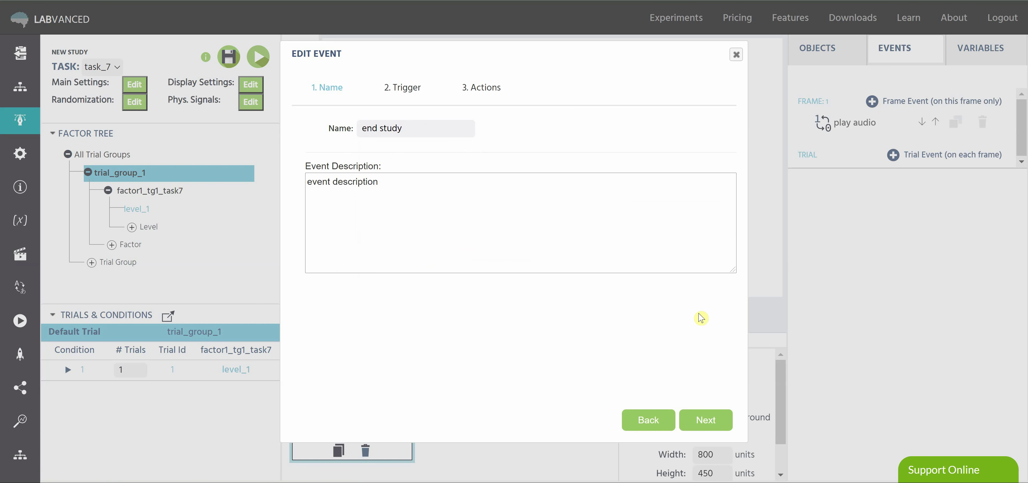
pyautogui.click(705, 420)
# Step: Set the end study event's trigger to an Audio / Video Trigger on Audio_1 that executes on ended
pyautogui.click(389, 133)
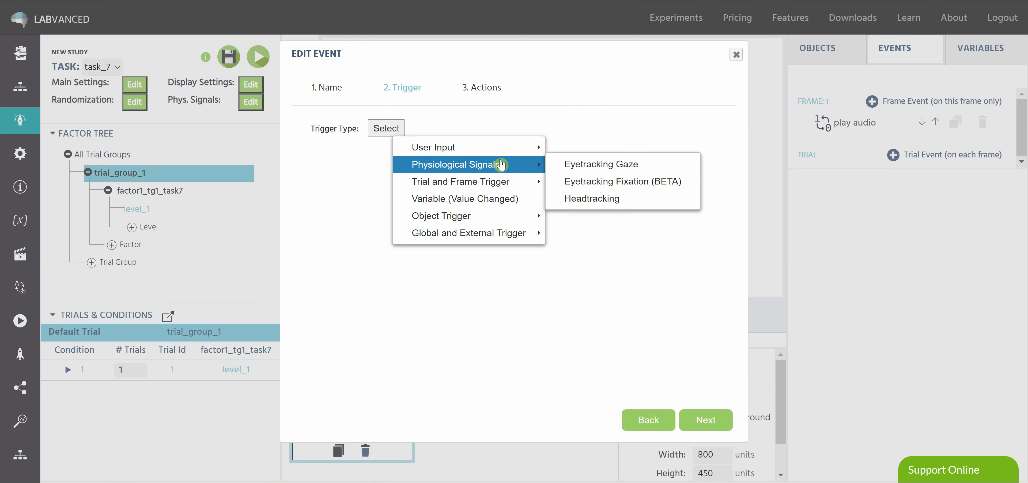
pyautogui.moveTo(529, 219)
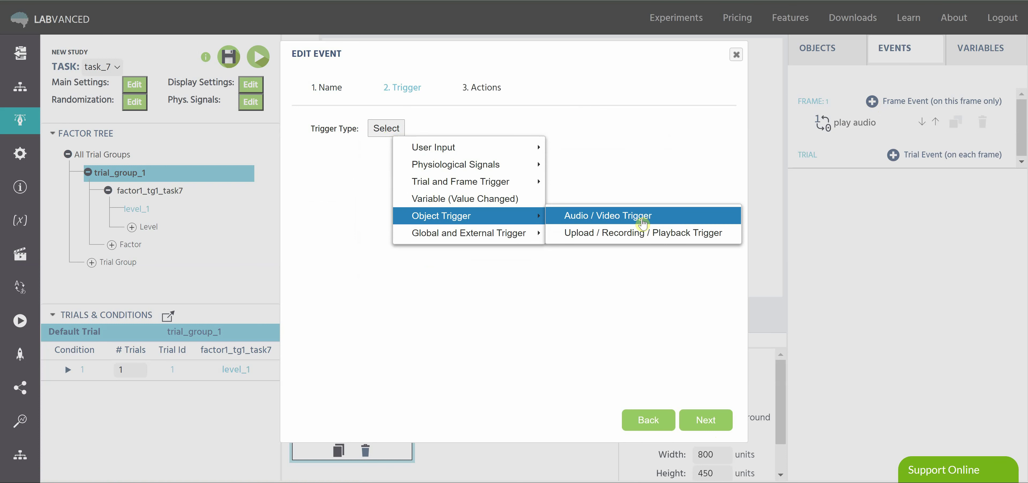
pyautogui.click(663, 223)
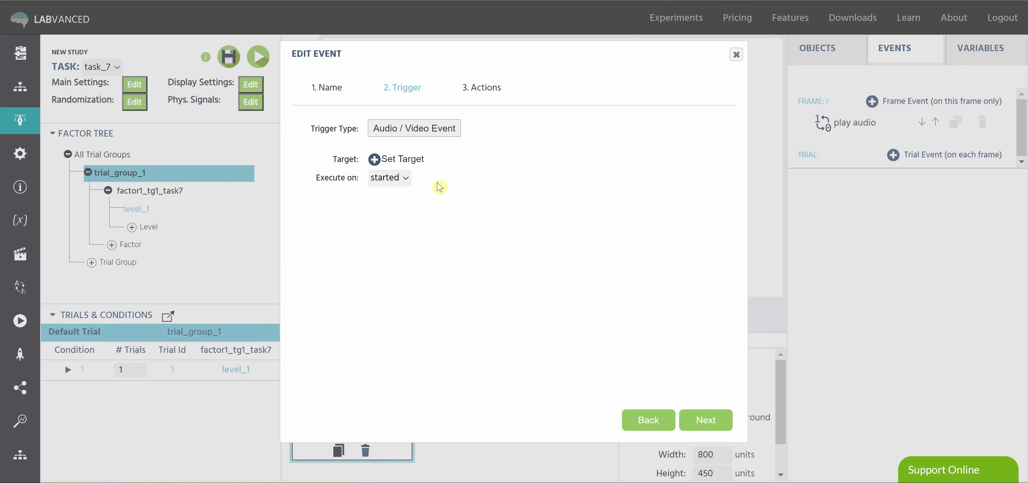
pyautogui.click(414, 159)
pyautogui.click(447, 170)
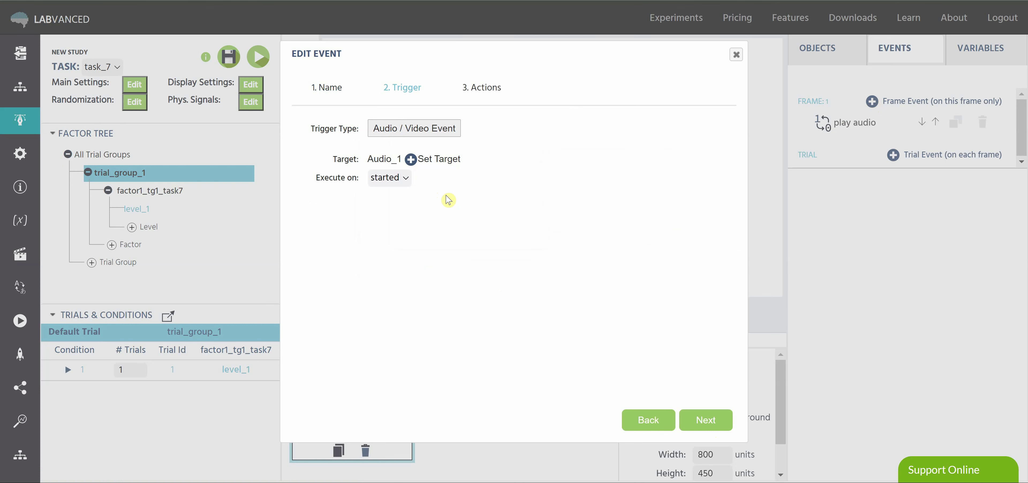
pyautogui.click(403, 178)
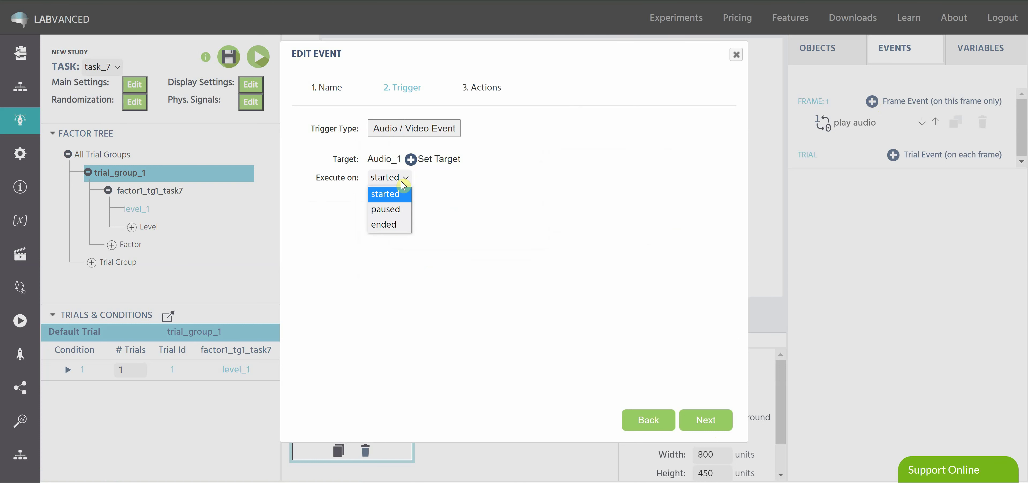
pyautogui.click(401, 224)
pyautogui.click(471, 213)
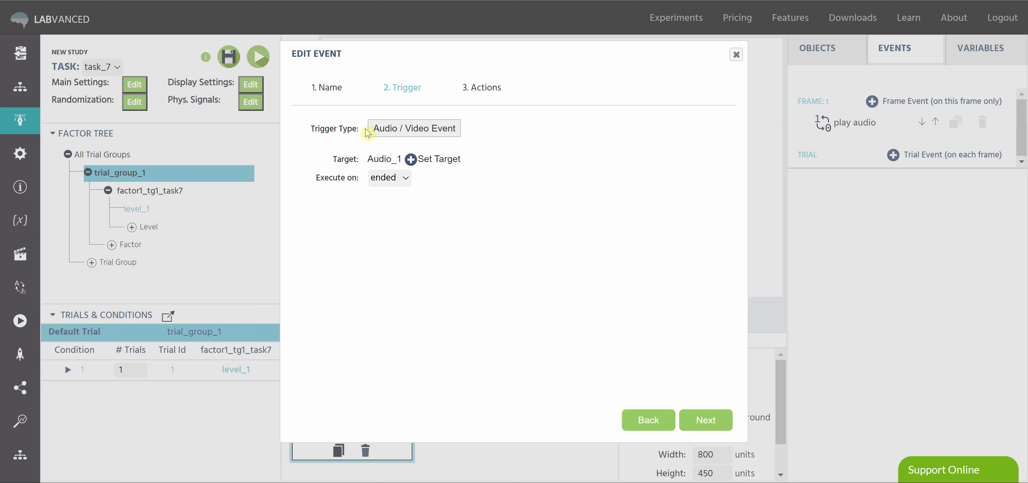
pyautogui.click(702, 420)
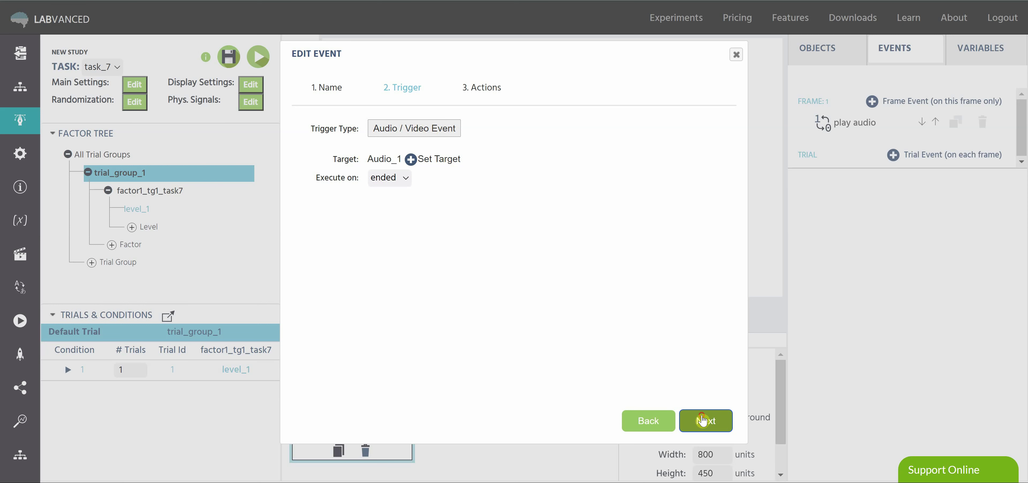
# Step: Add an Accept/End Session jump action to the end study event and finish it
pyautogui.click(350, 128)
pyautogui.moveTo(446, 188)
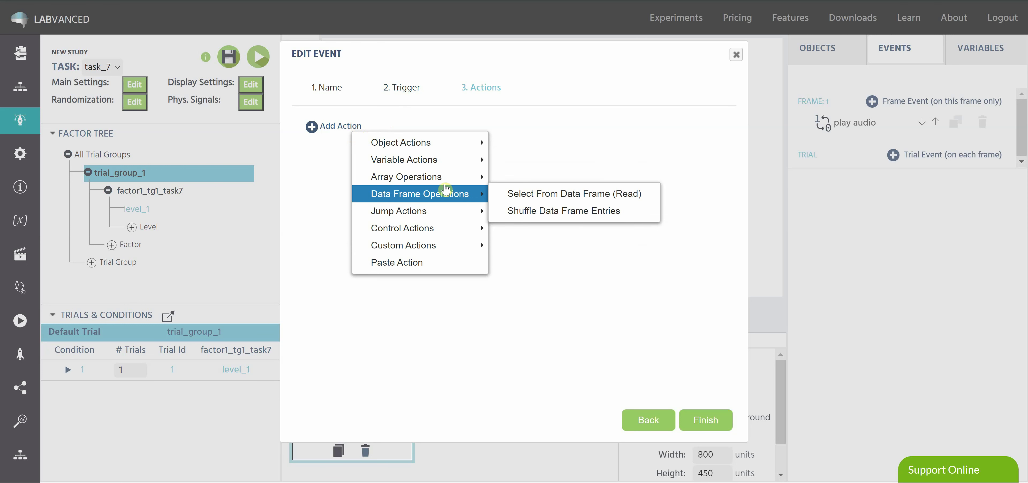
pyautogui.moveTo(452, 212)
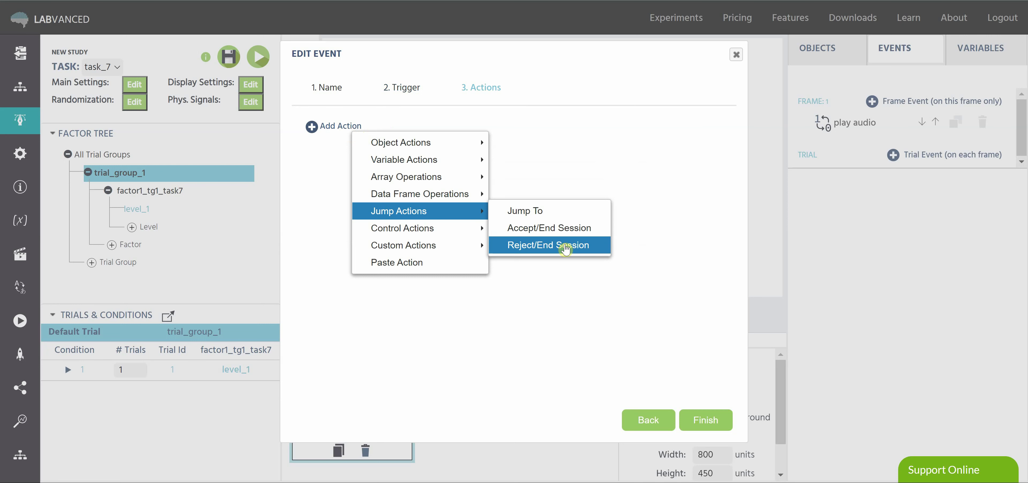
pyautogui.click(566, 229)
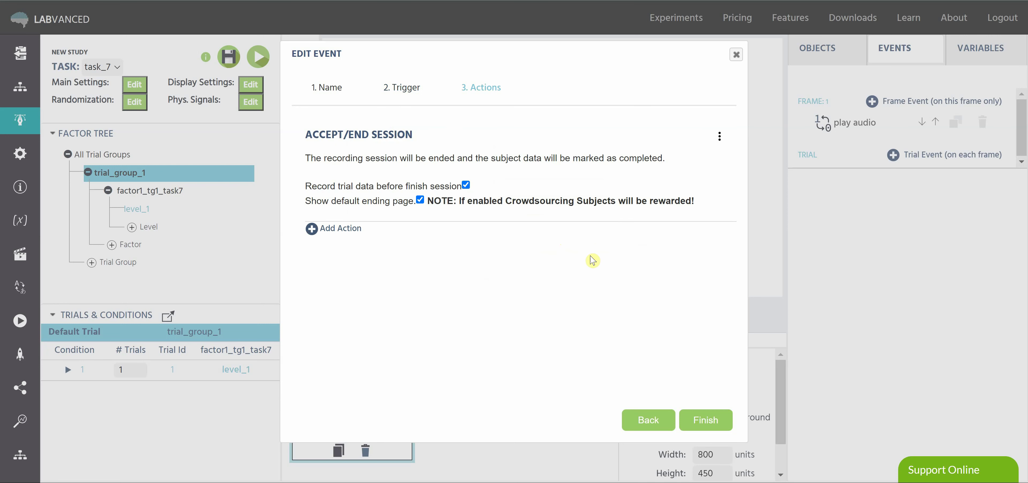
pyautogui.click(701, 422)
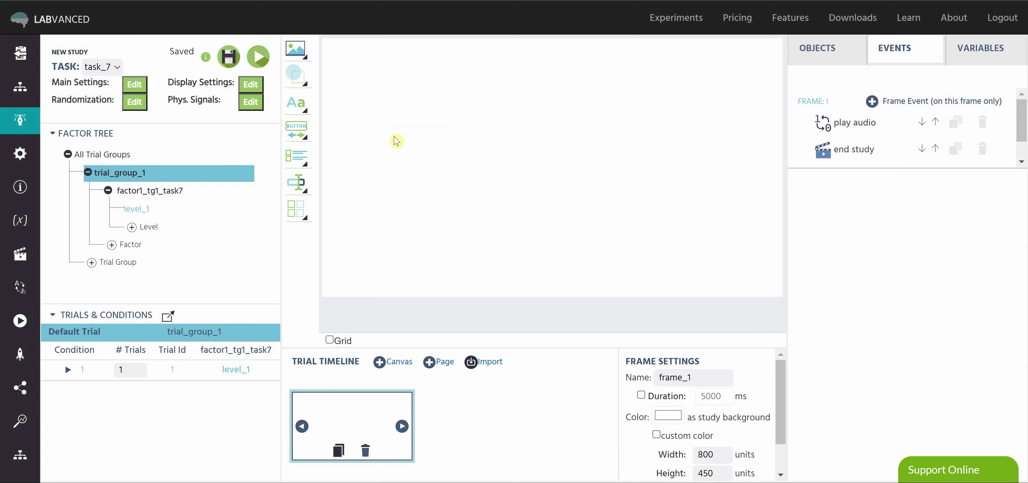
# Step: Run a test of the task from start to end, then return to the task editor
pyautogui.click(258, 57)
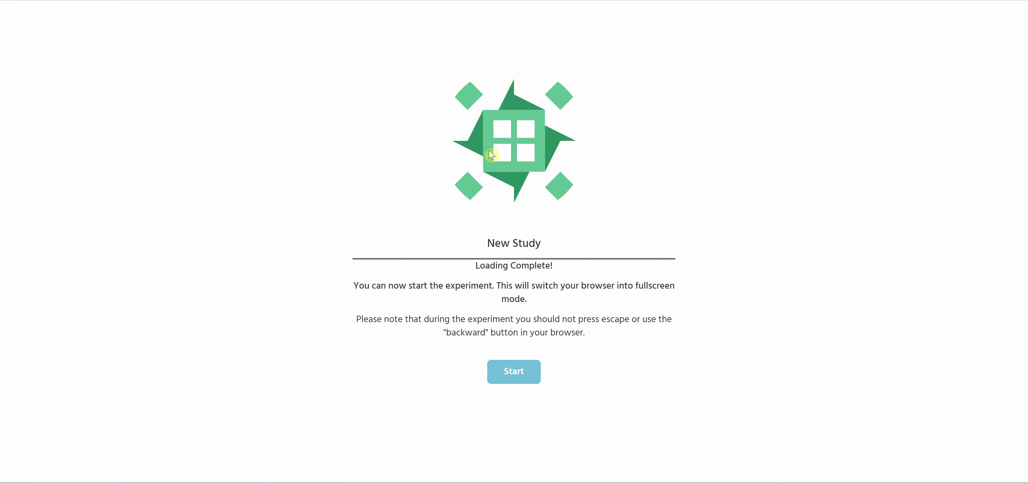
pyautogui.click(525, 371)
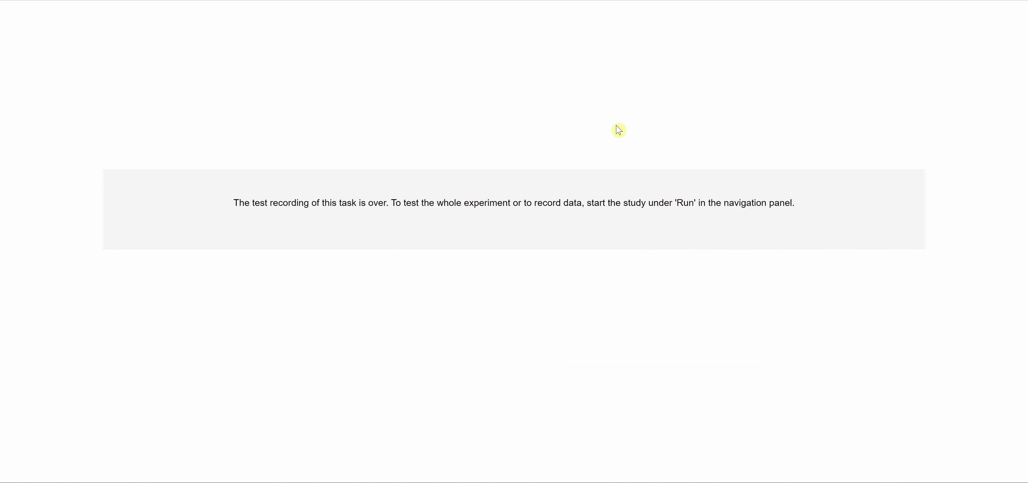
pyautogui.click(637, 0)
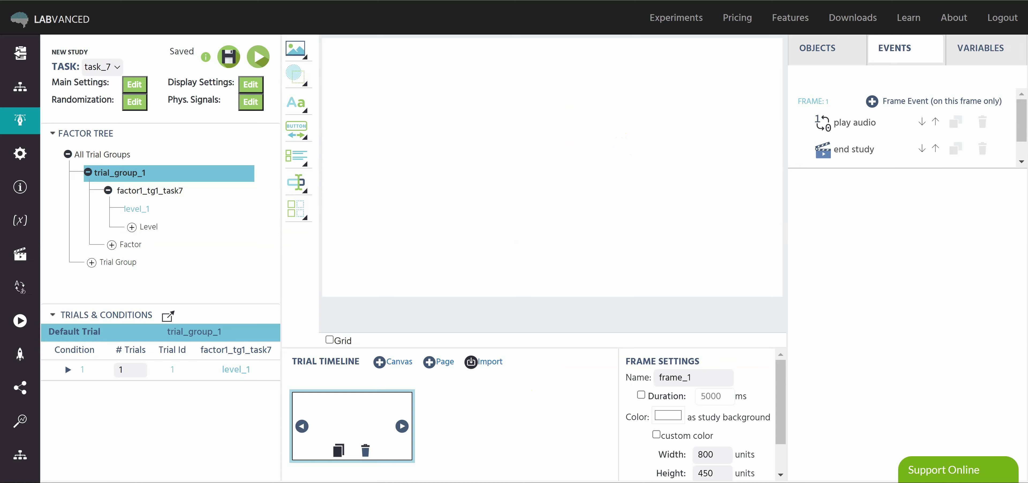